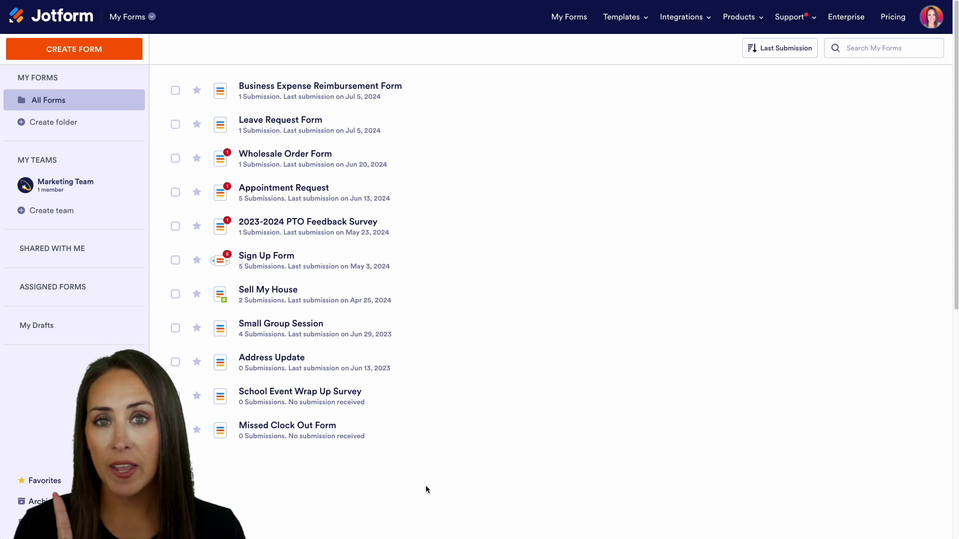
- Open the My Forms workspace menu listing Forms, Tables, Approvals and Sign Documents
left_click(152, 16)
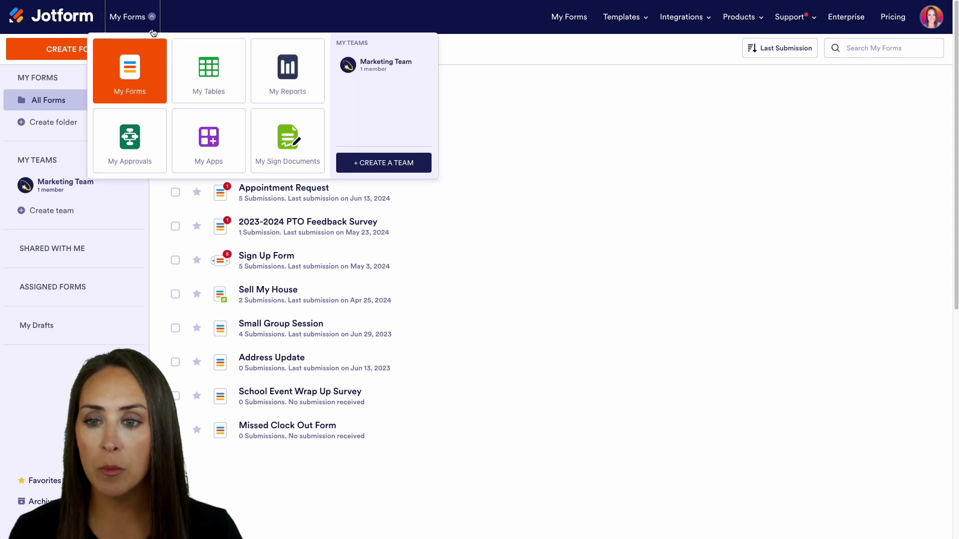
- In My Approvals, search templates for 'budget' and use the Budget Approval Process Template
left_click(130, 142)
left_click(65, 50)
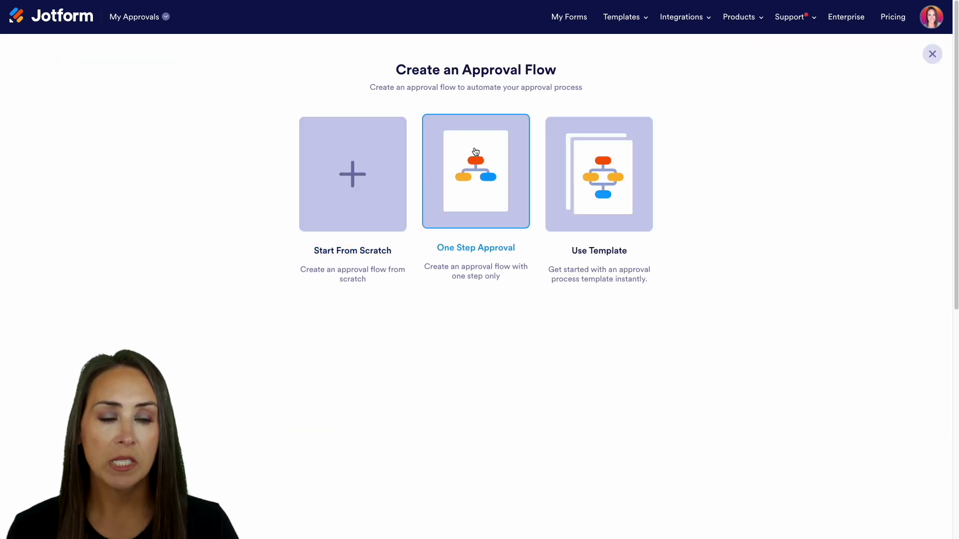
left_click(606, 165)
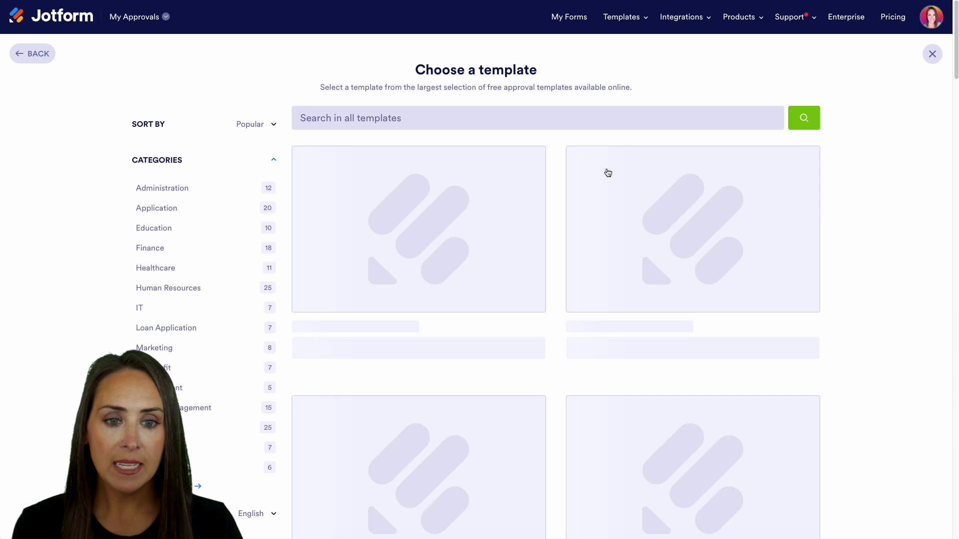
left_click(451, 114)
type("budget")
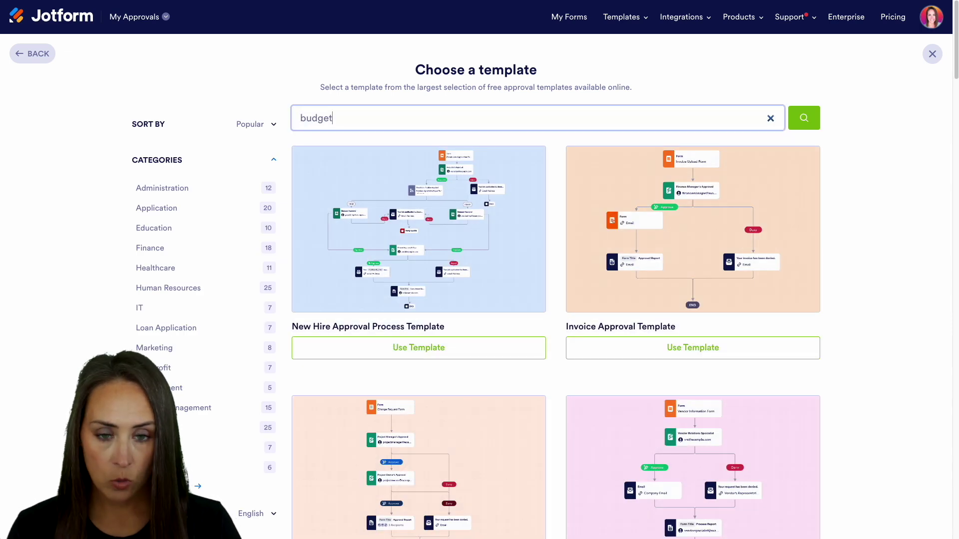
key("Return")
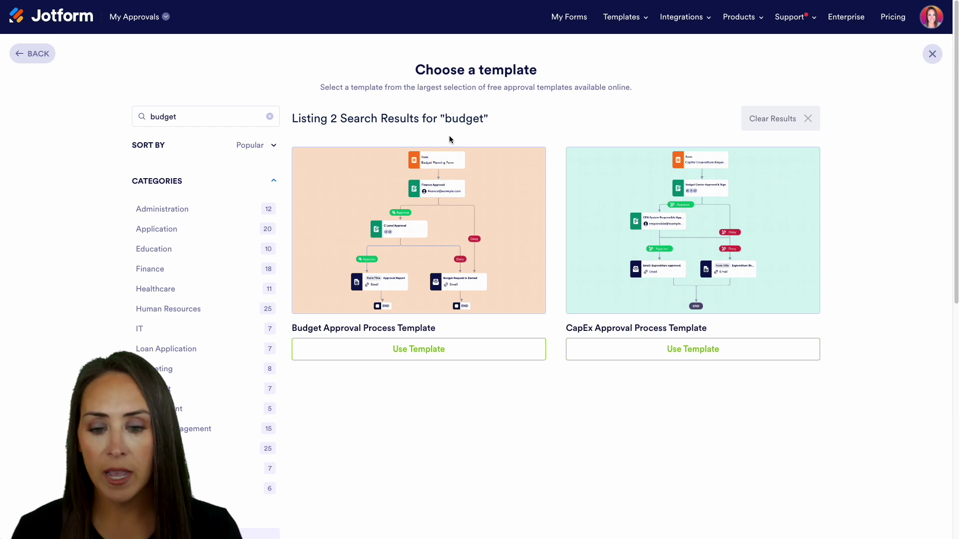
left_click(411, 348)
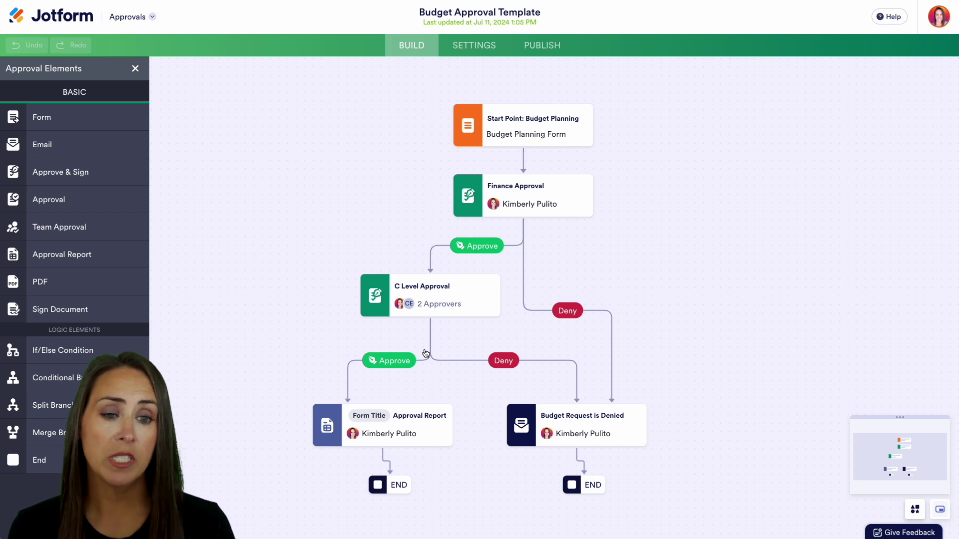
- Select the Start Point: Budget Planning node in the approval builder
left_click(559, 126)
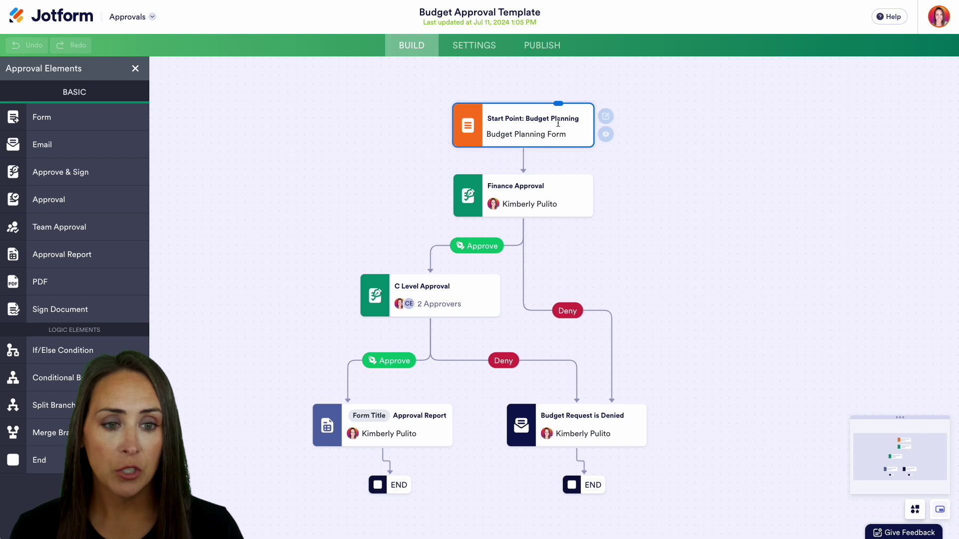
- Edit the Budget Planning Form and add 'Development' to the Department choices
left_click(614, 117)
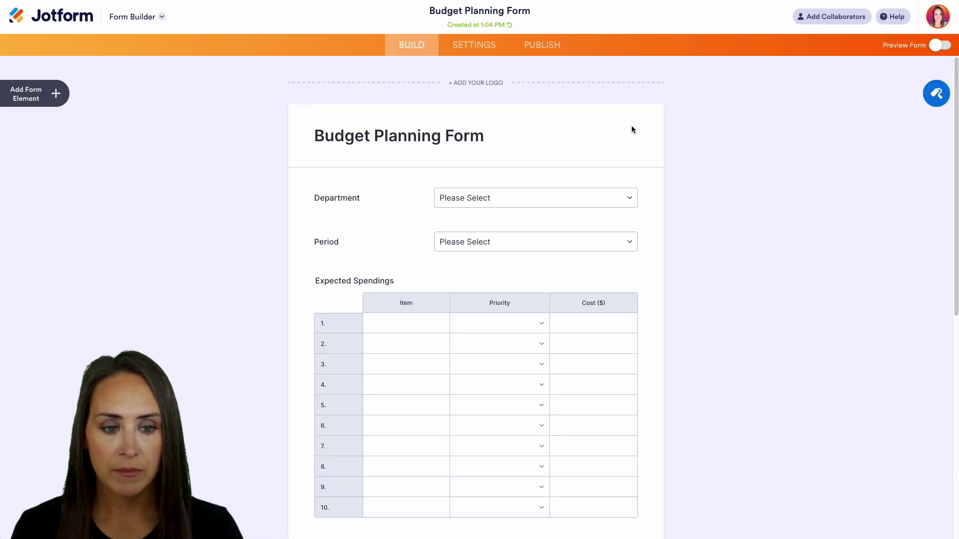
left_click(507, 203)
key("Return")
type("Development")
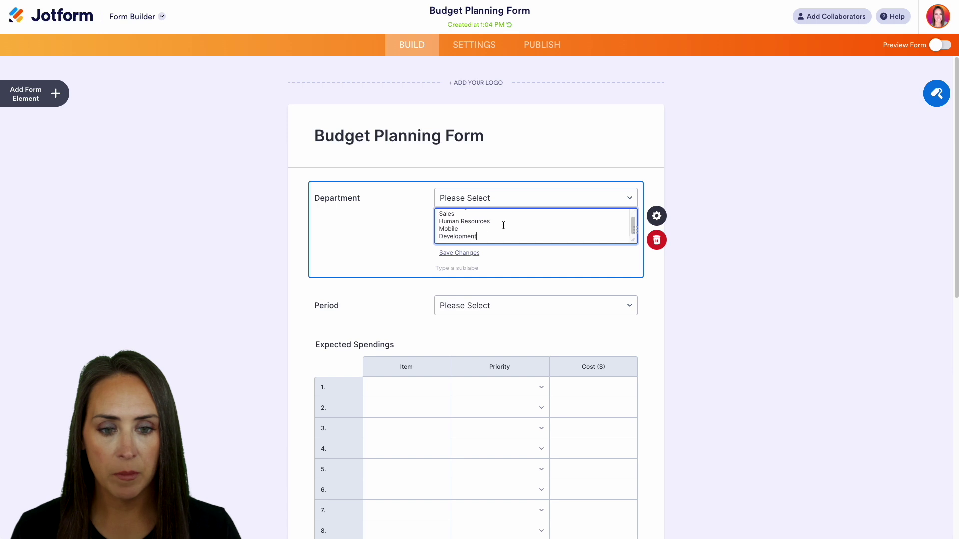
- Review the Period field's choices and scroll through the rest of the form
left_click(475, 304)
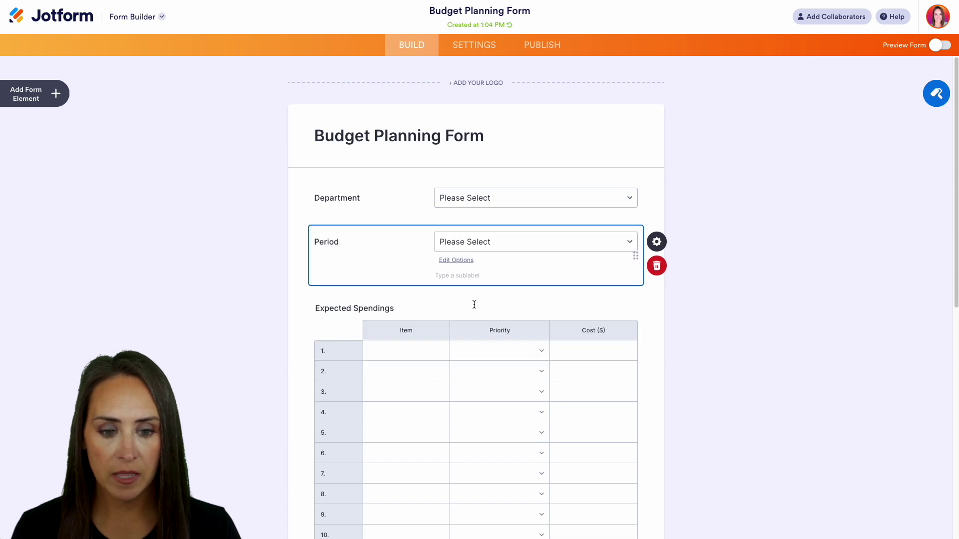
left_click(466, 264)
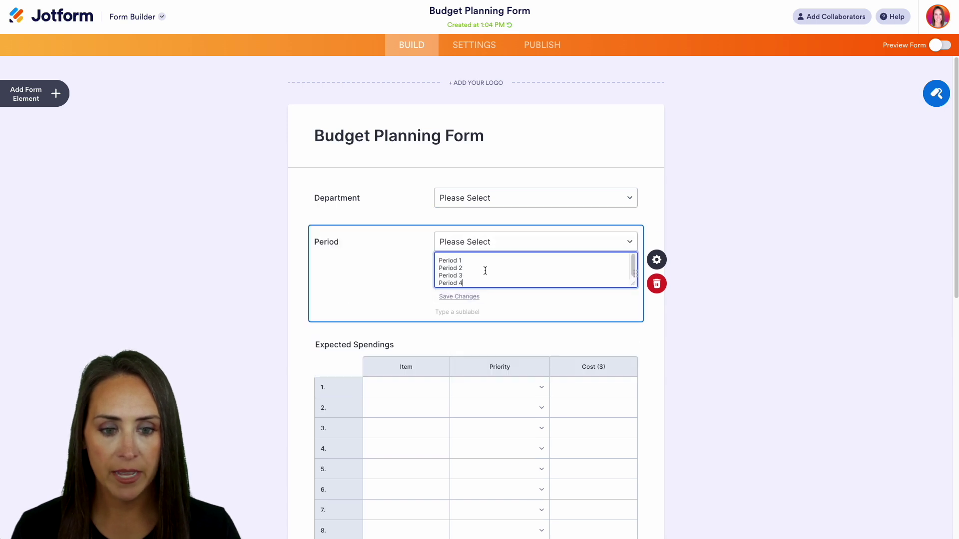
left_click(690, 351)
scroll(690, 349, "down", 4)
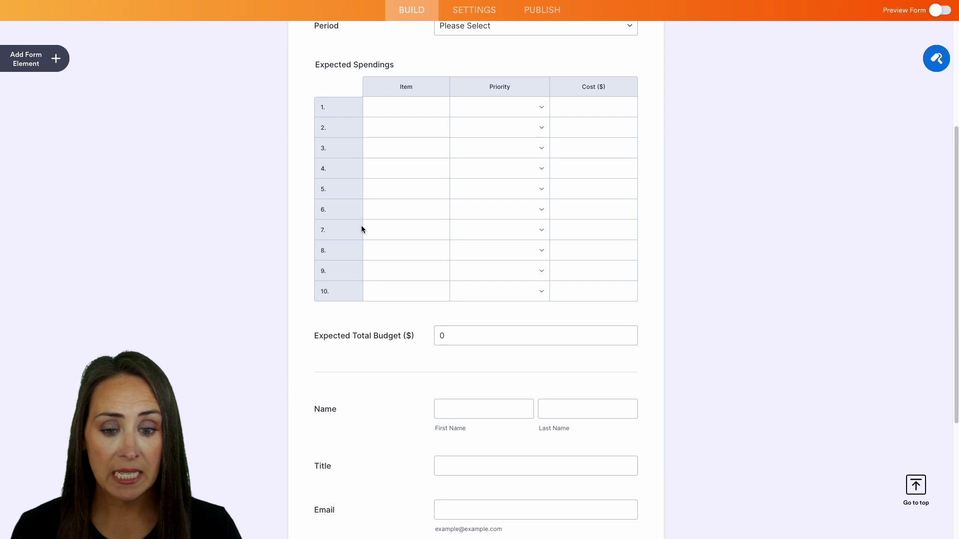
scroll(710, 310, "down", 3)
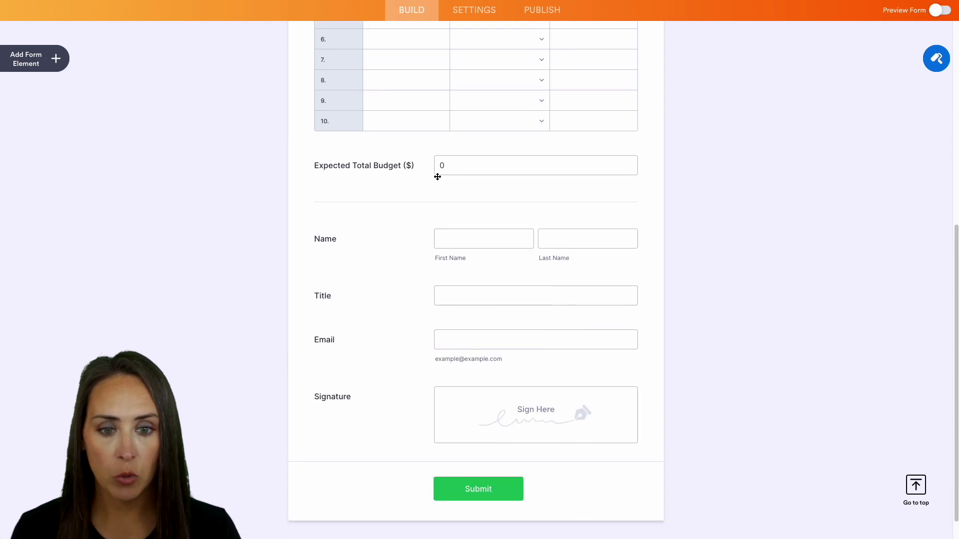
scroll(435, 177, "up", 2)
scroll(436, 179, "up", 1)
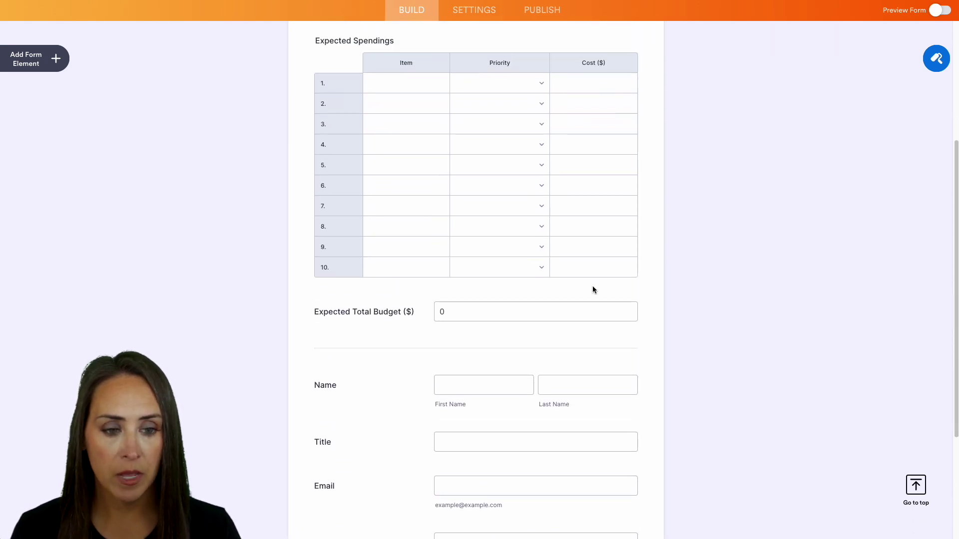
scroll(714, 356, "down", 3)
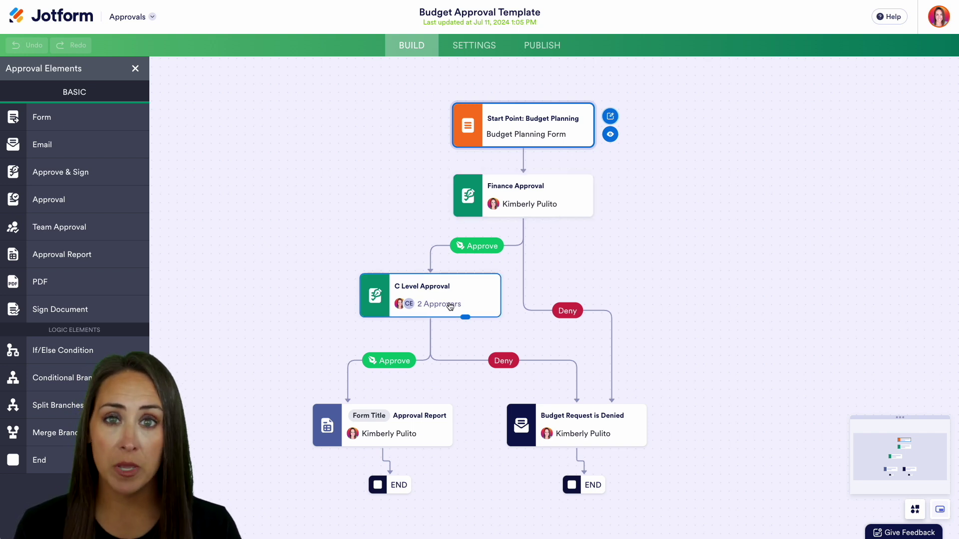
- Review Finance Approval's signer fields, keep its Majority completion rule, then select C Level Approval
left_click(557, 200)
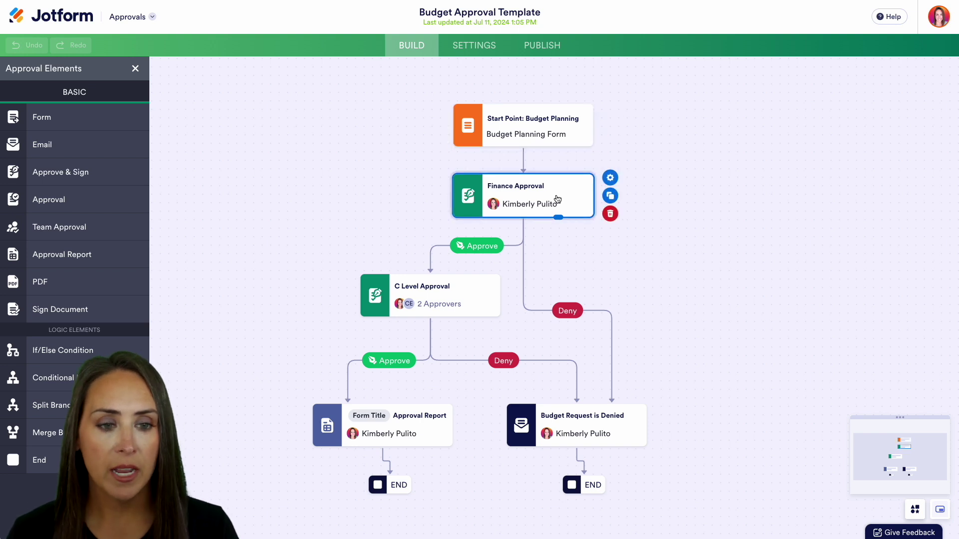
left_click(610, 178)
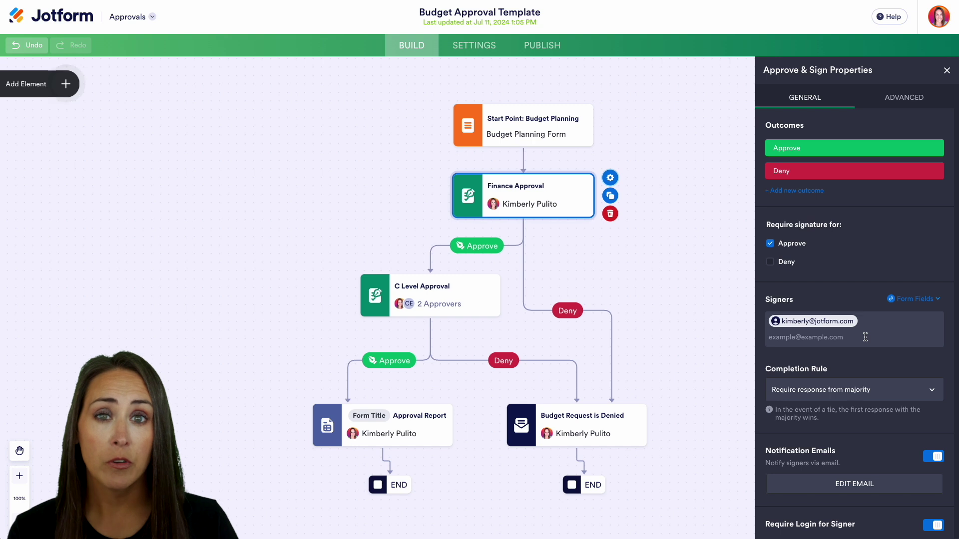
left_click(933, 300)
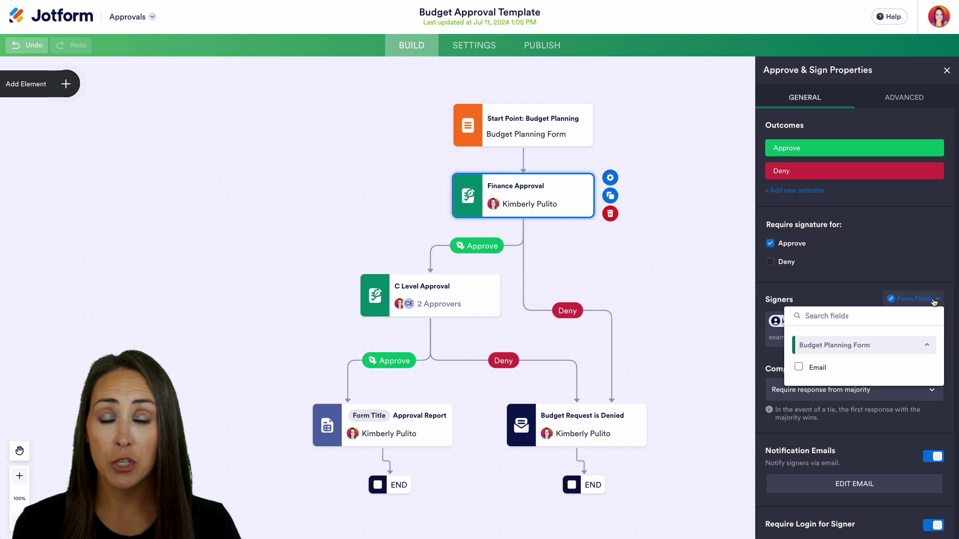
left_click(926, 272)
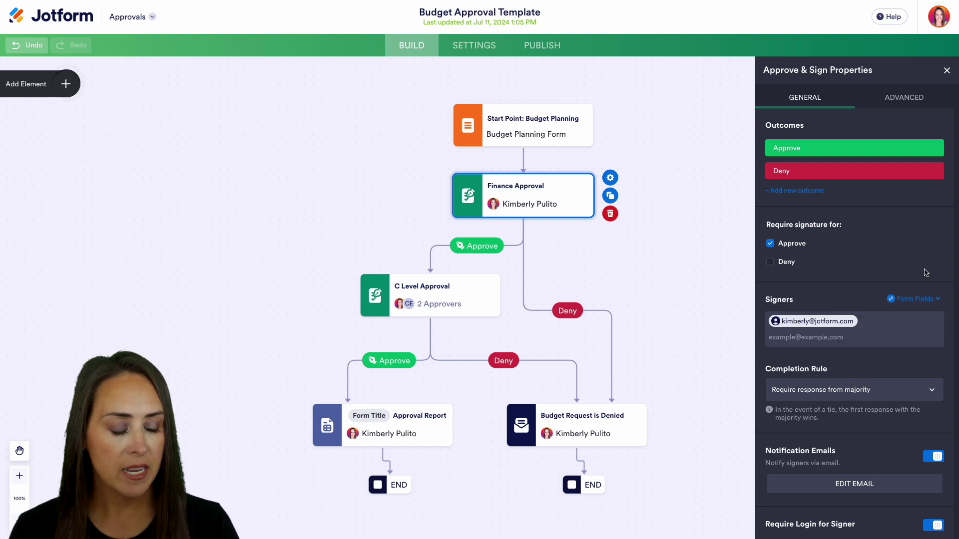
left_click(931, 392)
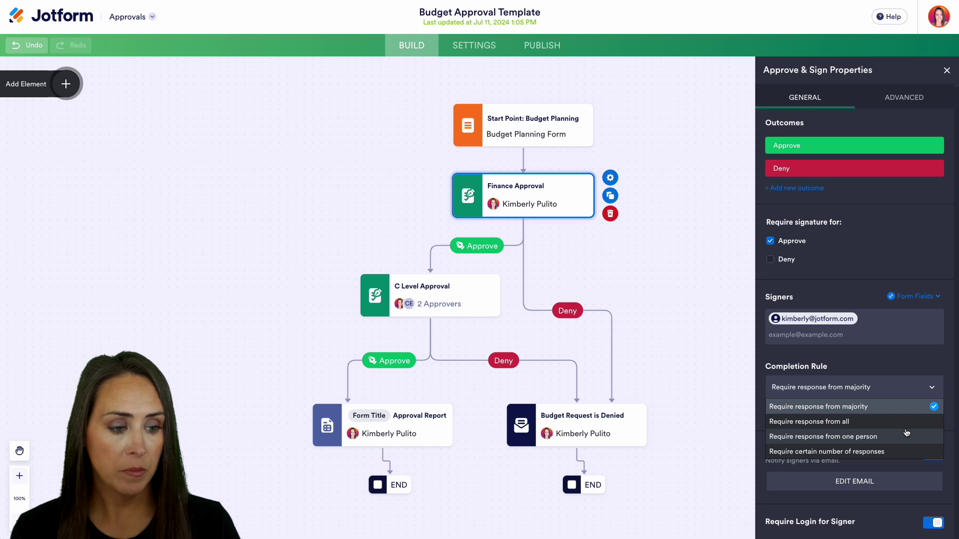
left_click(914, 367)
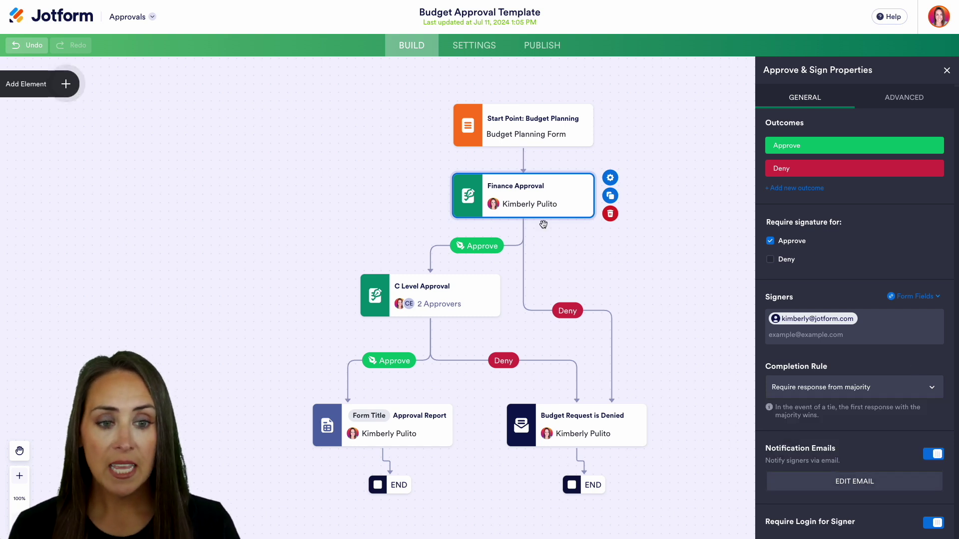
mouse_move(539, 218)
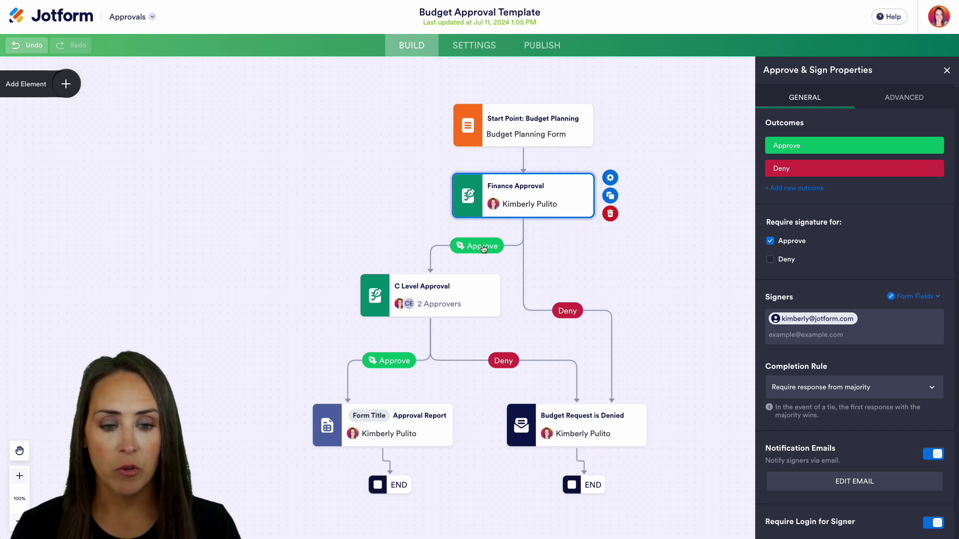
left_click(461, 293)
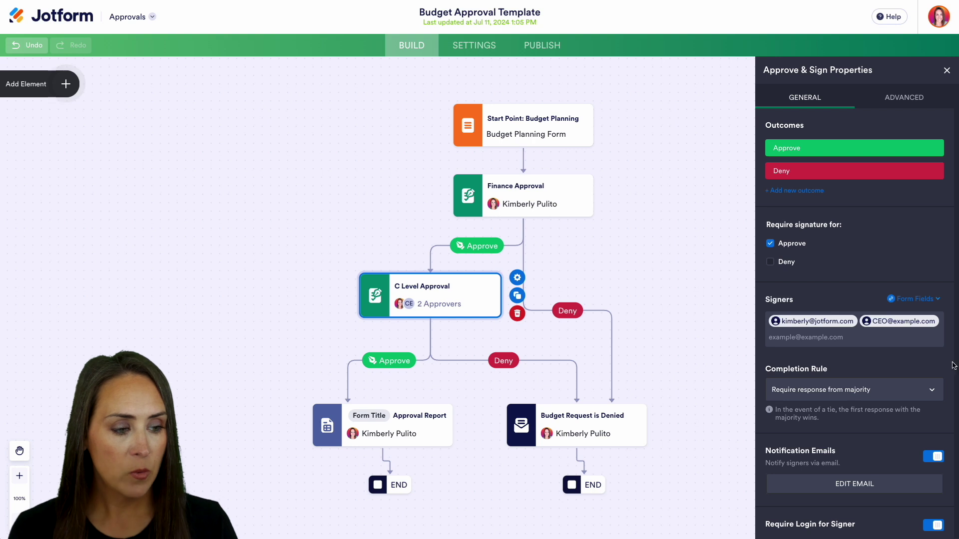
- Set C Level Approval's completion rule to 'Require response from one person' and go to Publish
left_click(932, 391)
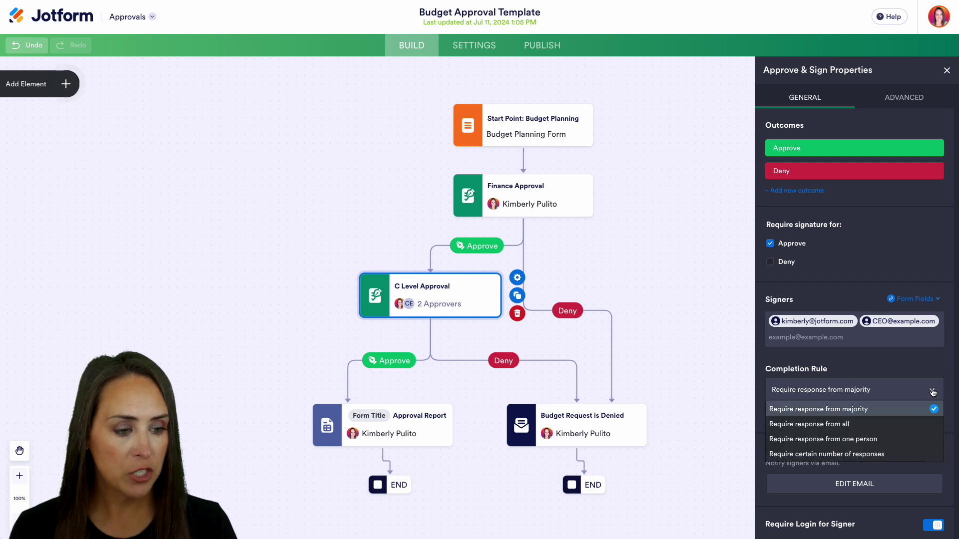
left_click(860, 437)
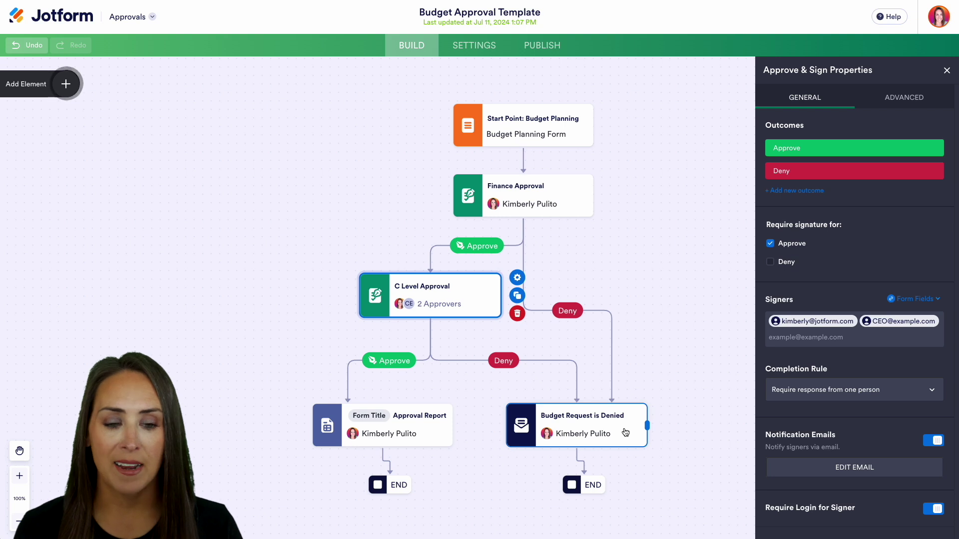
left_click(553, 46)
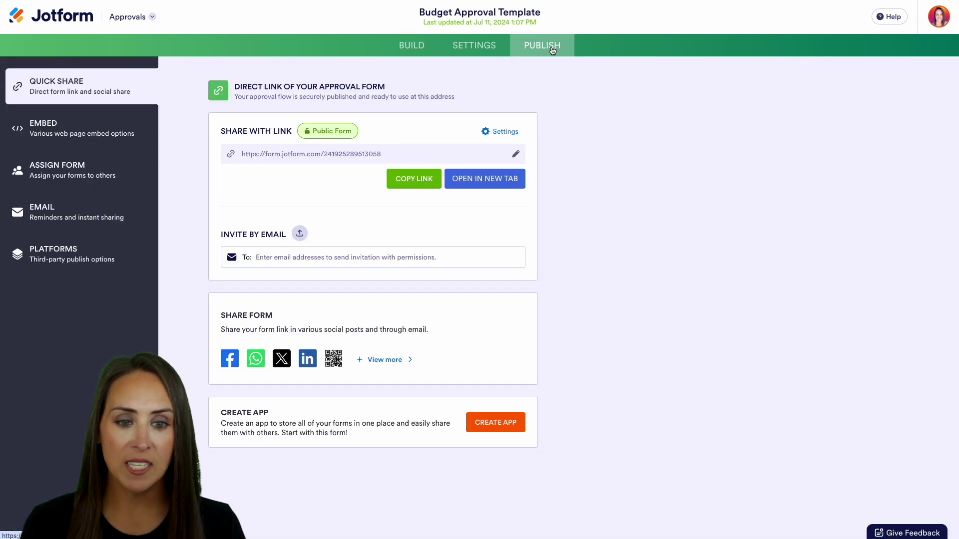
- Open the live form in a new tab and choose Marketing and Period 3
left_click(472, 179)
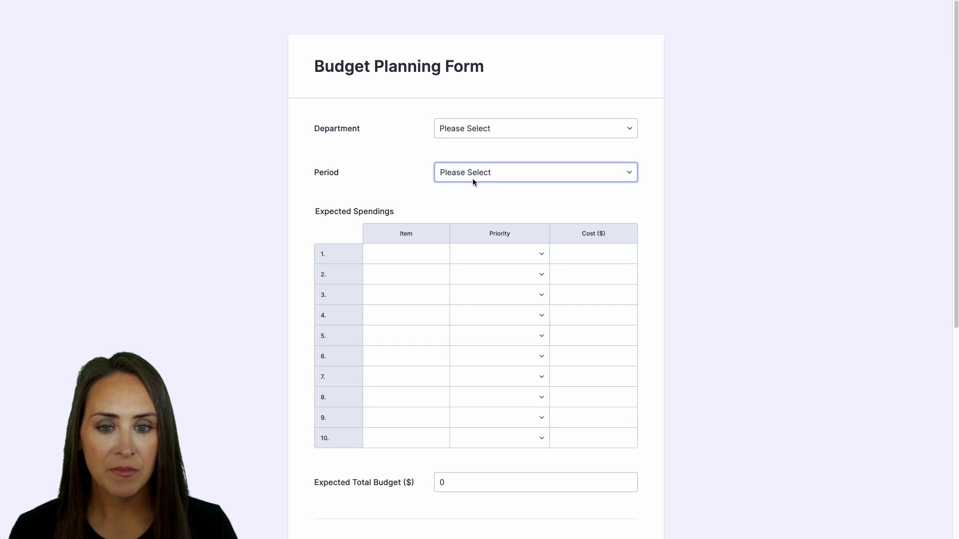
left_click(483, 131)
left_click(478, 143)
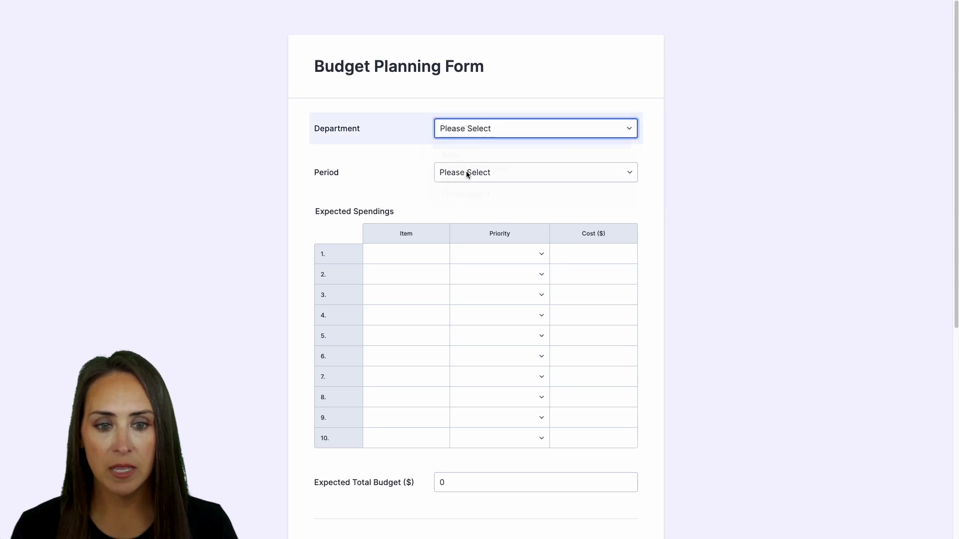
left_click(465, 173)
left_click(467, 212)
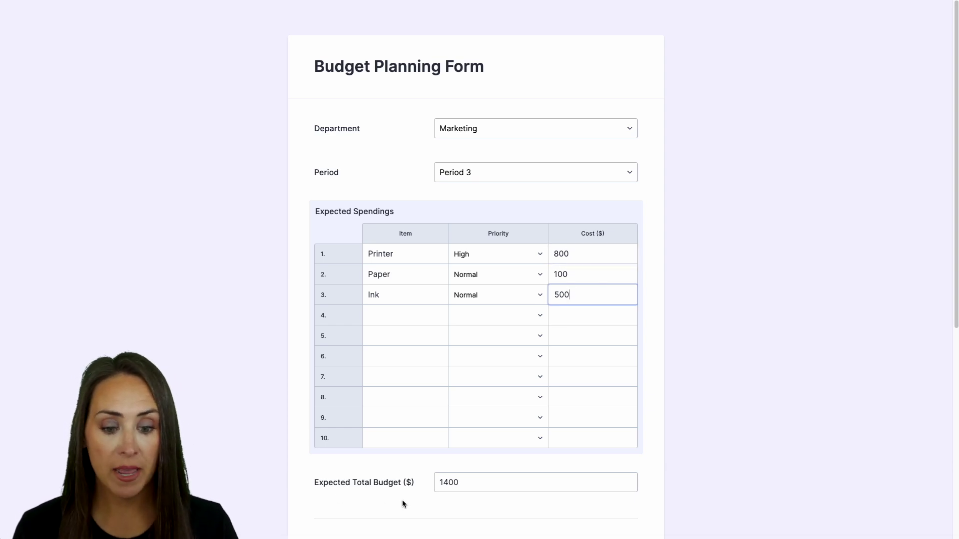
- Fill in the remaining fields, draw a signature, and submit the budget request
scroll(688, 432, "down", 1)
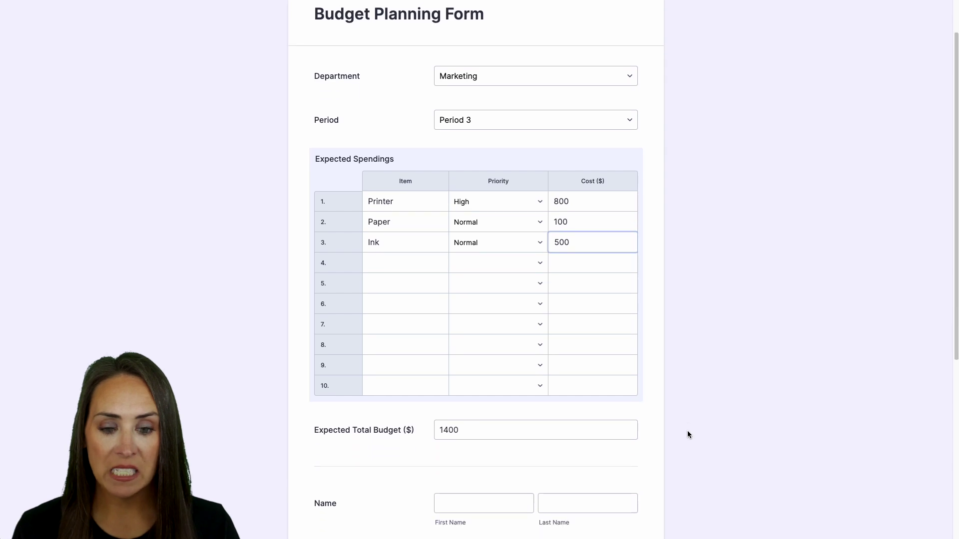
scroll(687, 430, "down", 5)
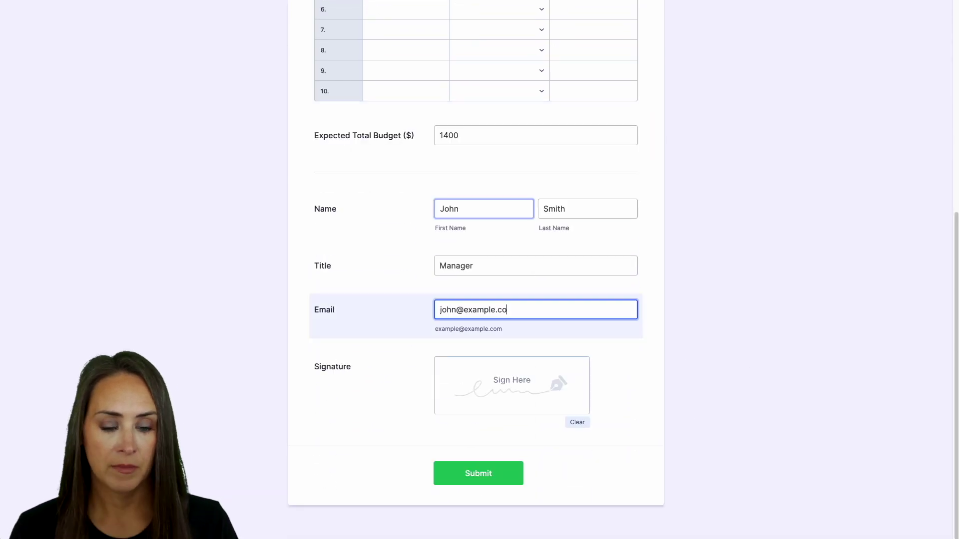
type("m")
mouse_move(525, 365)
left_mouse_down()
mouse_move(537, 387)
mouse_move(514, 398)
left_mouse_up()
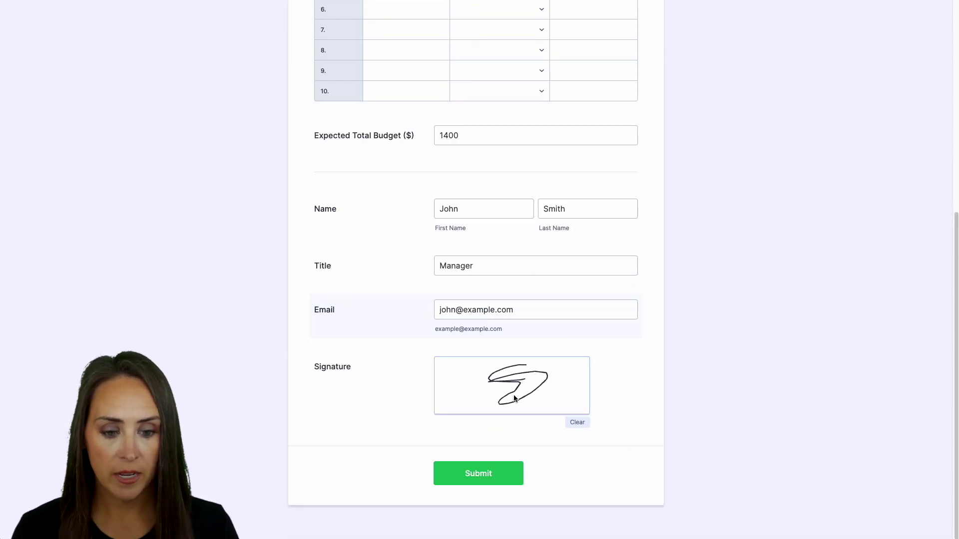
left_click(482, 476)
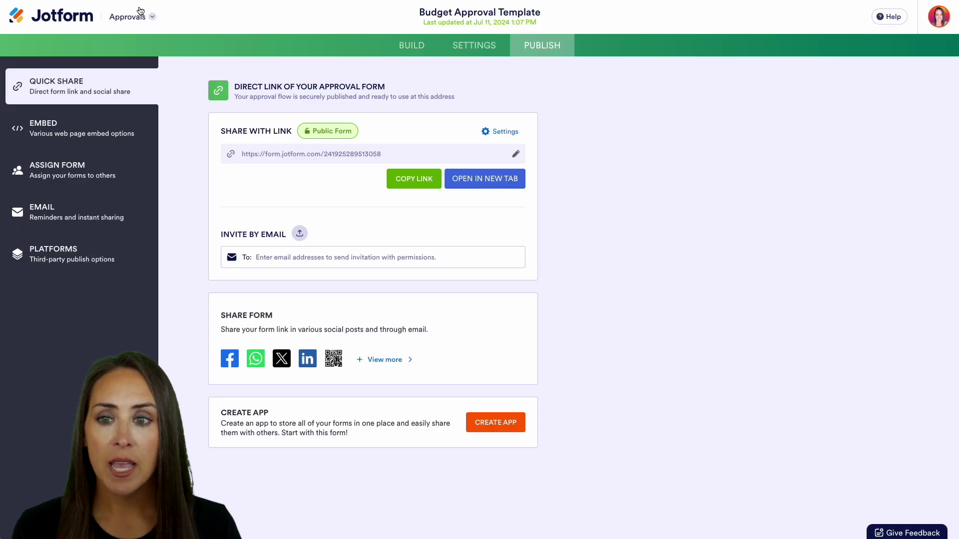
- Open the form's submissions in Jotform Tables and open the test entry
left_click(128, 17)
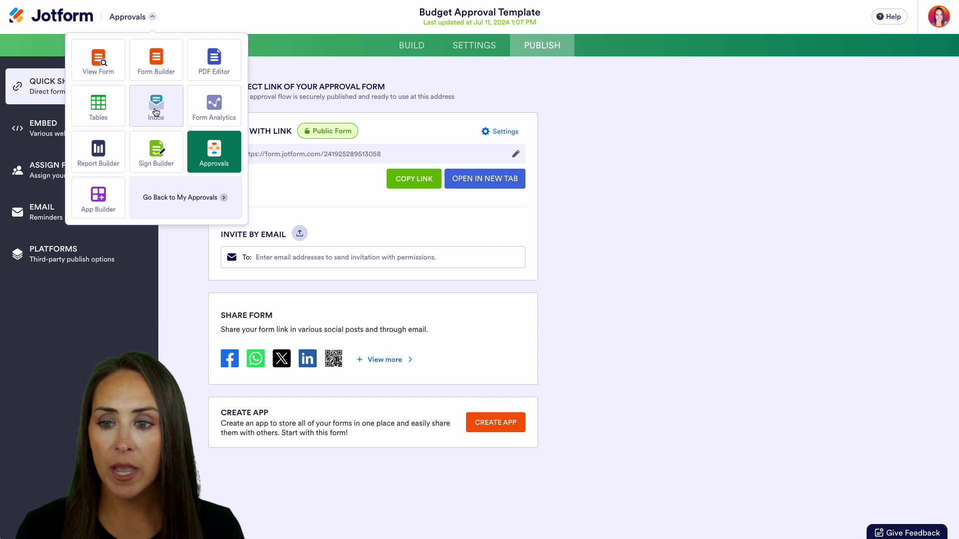
left_click(98, 108)
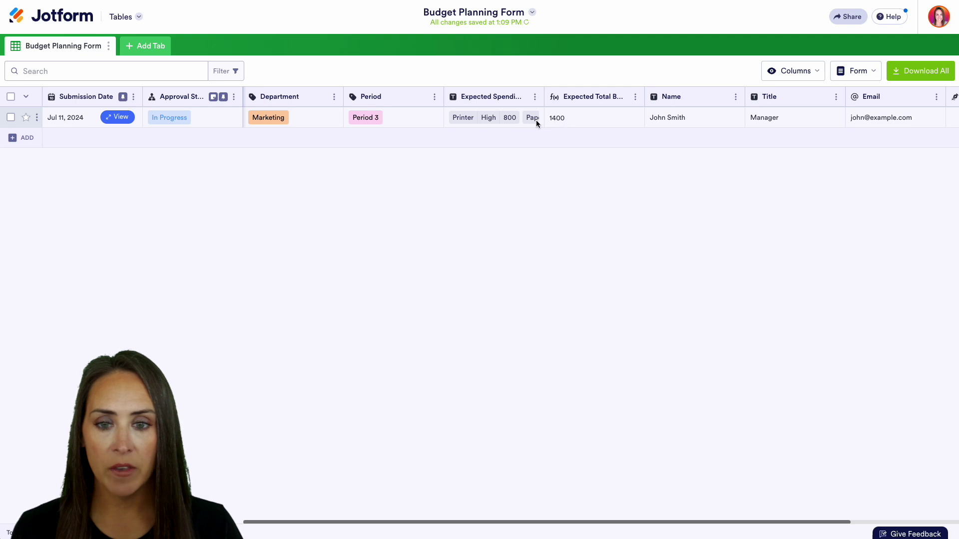
mouse_move(381, 521)
left_mouse_down()
mouse_move(513, 520)
mouse_move(499, 518)
mouse_move(231, 199)
left_mouse_up()
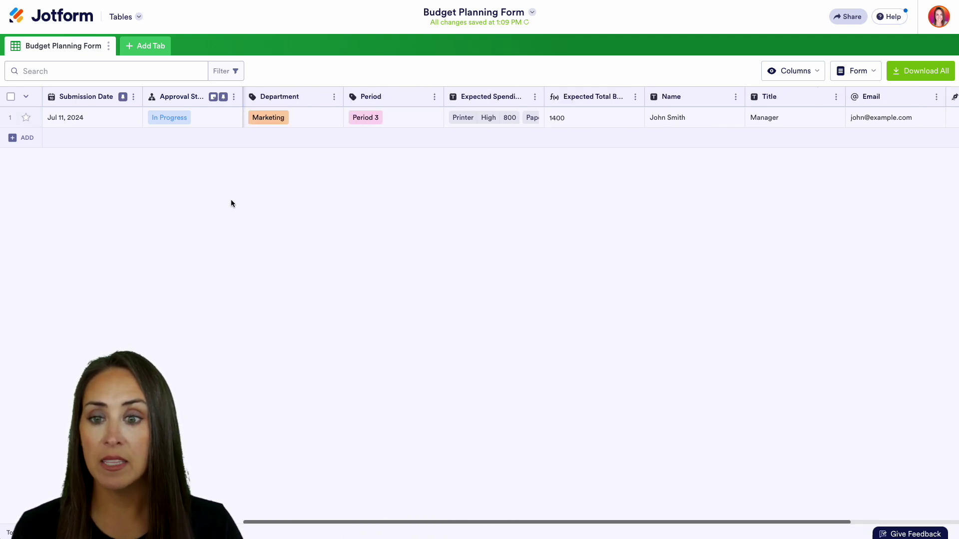
left_click(169, 121)
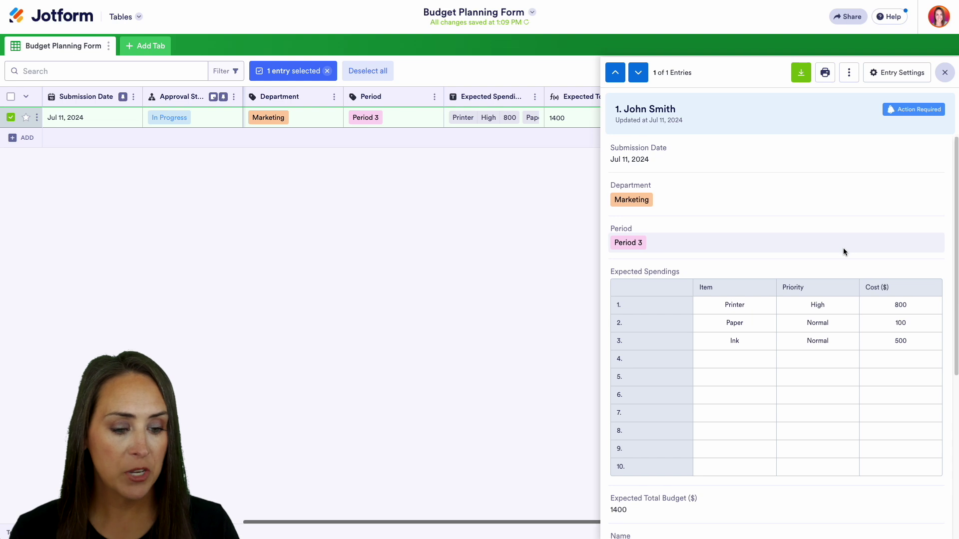
- Approve the Finance Approval step and confirm it with a drawn signature
scroll(843, 248, "down", 5)
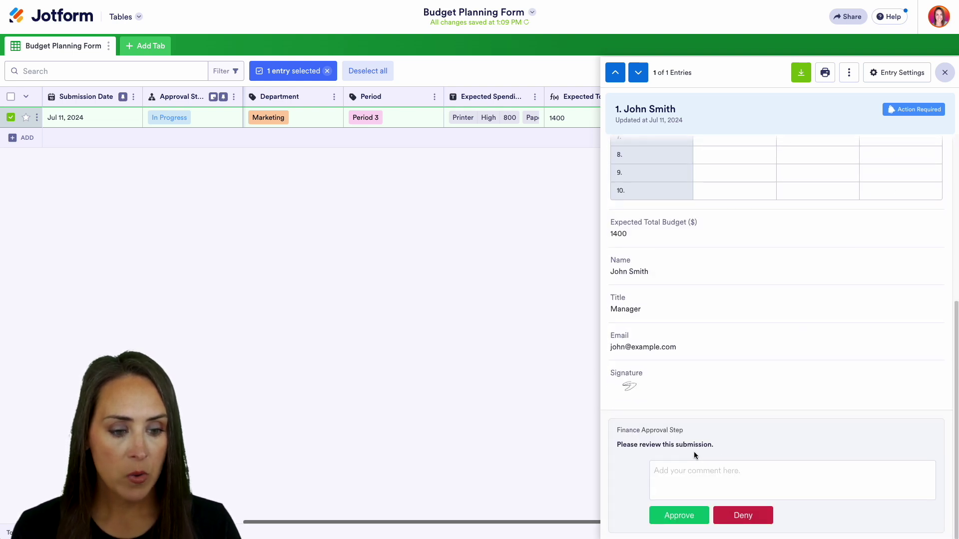
left_click(686, 520)
mouse_move(450, 278)
left_mouse_down()
mouse_move(487, 254)
mouse_move(523, 265)
left_mouse_up()
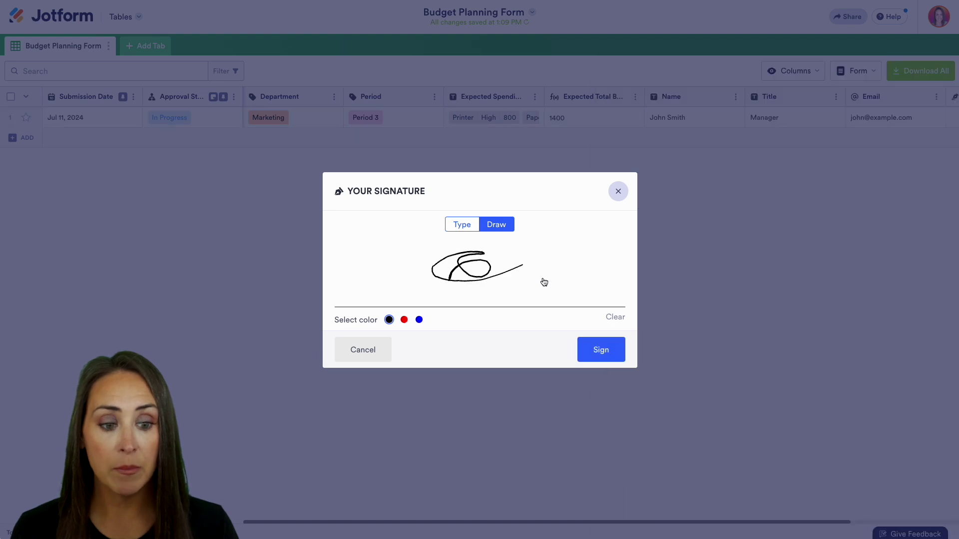
left_click(609, 358)
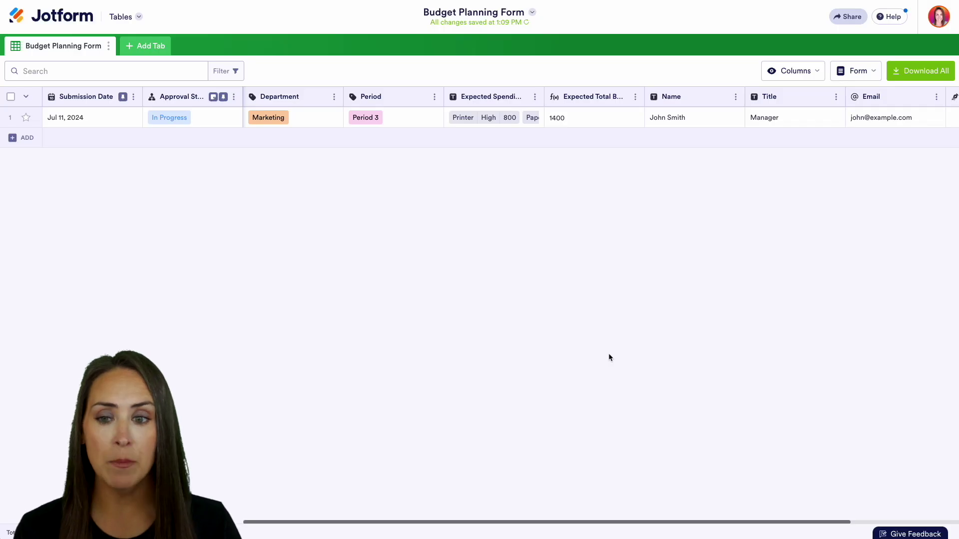
- Approve and sign the C Level Approval step, then reopen the entry to check its Approved status
left_click(176, 123)
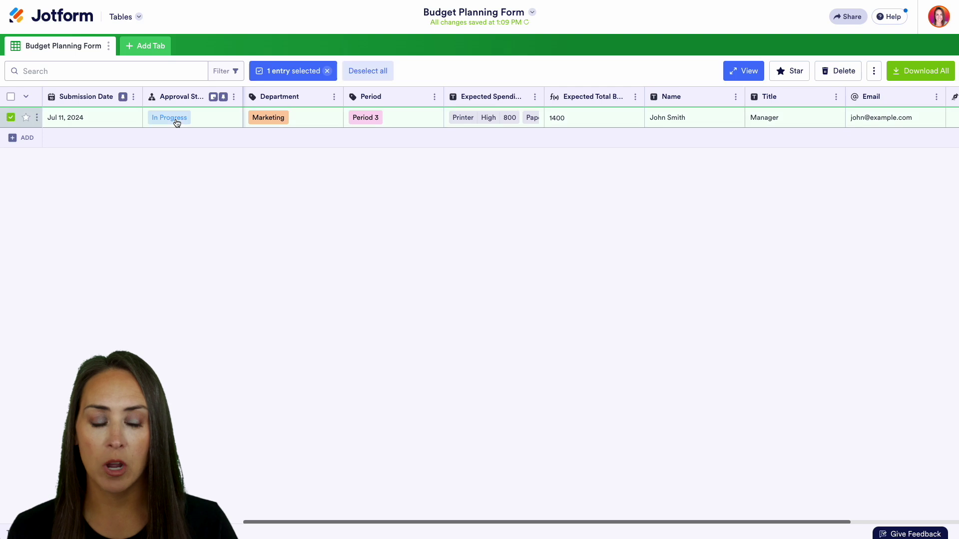
scroll(814, 290, "down", 8)
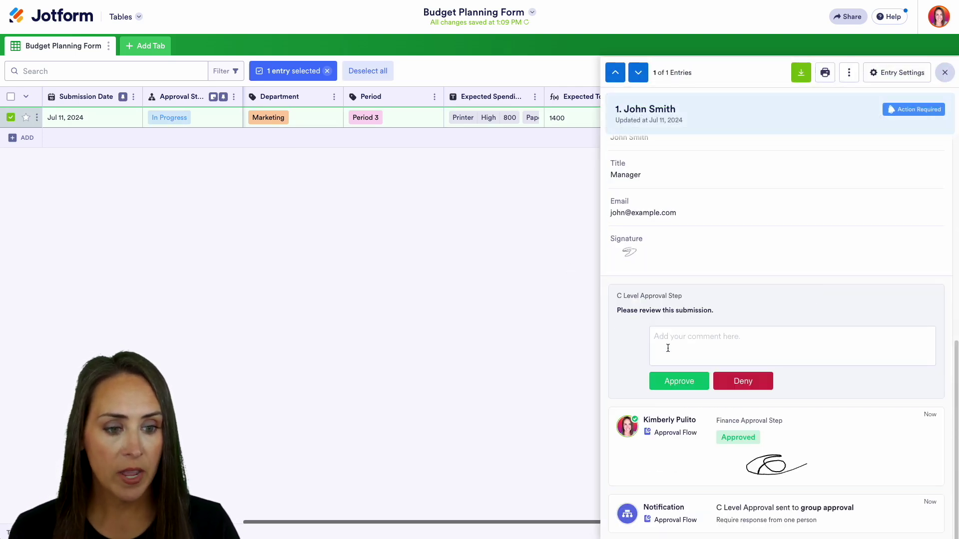
left_click(686, 384)
left_click_drag(430, 265, 558, 270)
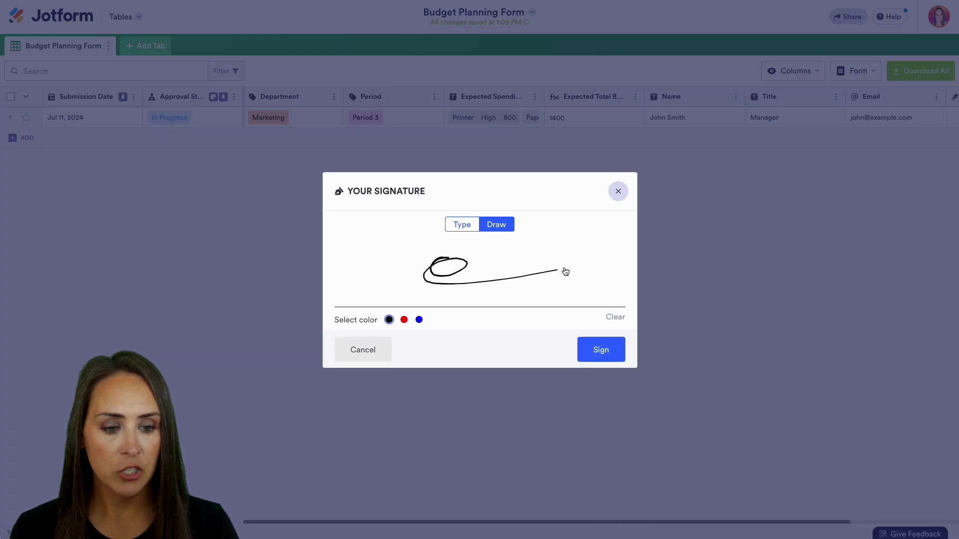
left_click(602, 351)
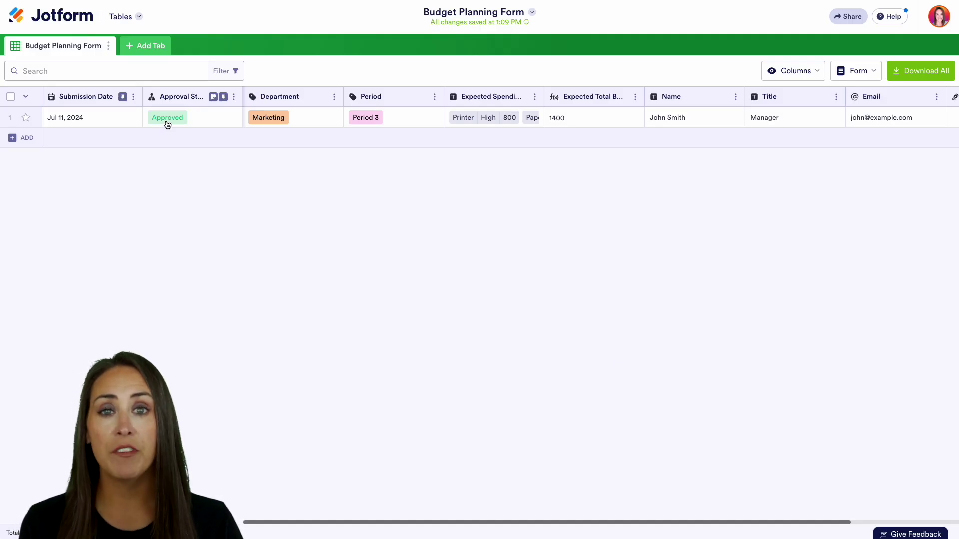
left_click(167, 123)
scroll(880, 349, "down", 10)
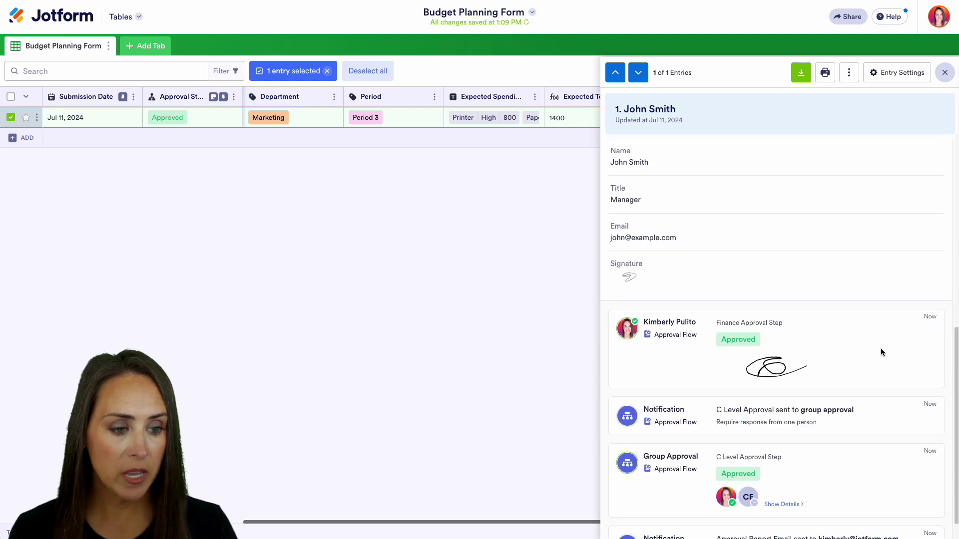